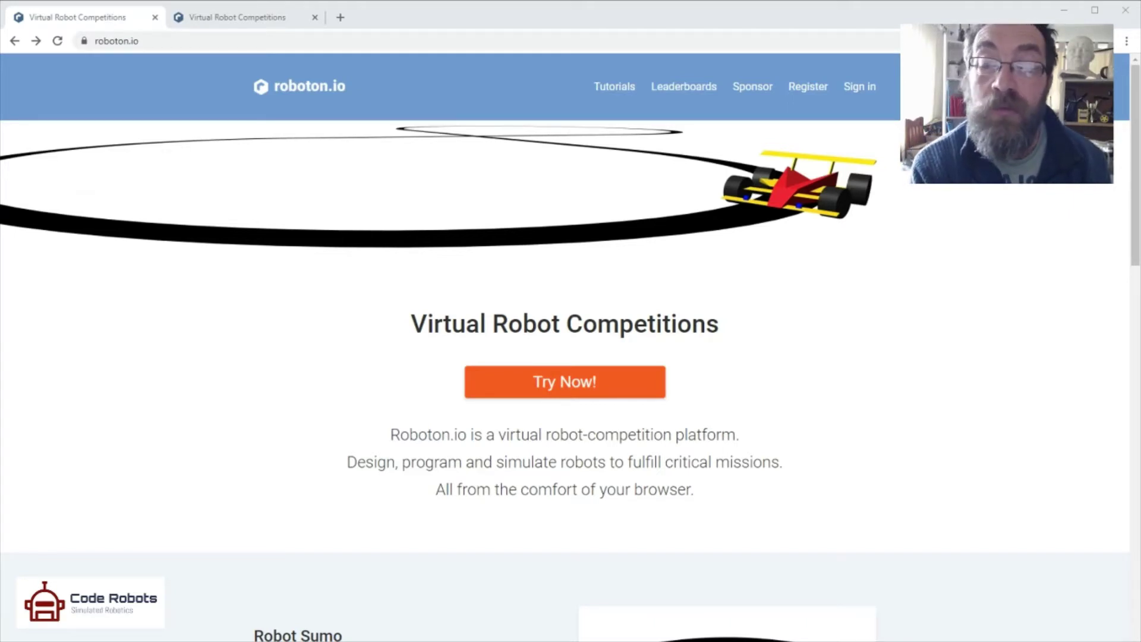
- Start the line-follower practice challenge and choose Code blocks for programming the car
click(605, 382)
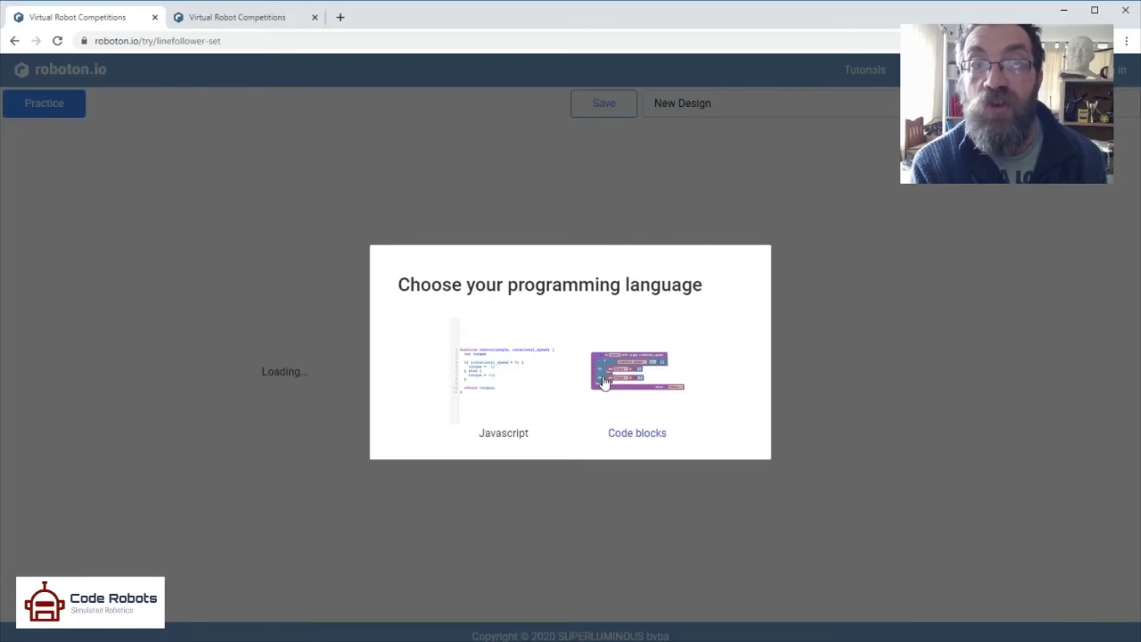
click(633, 440)
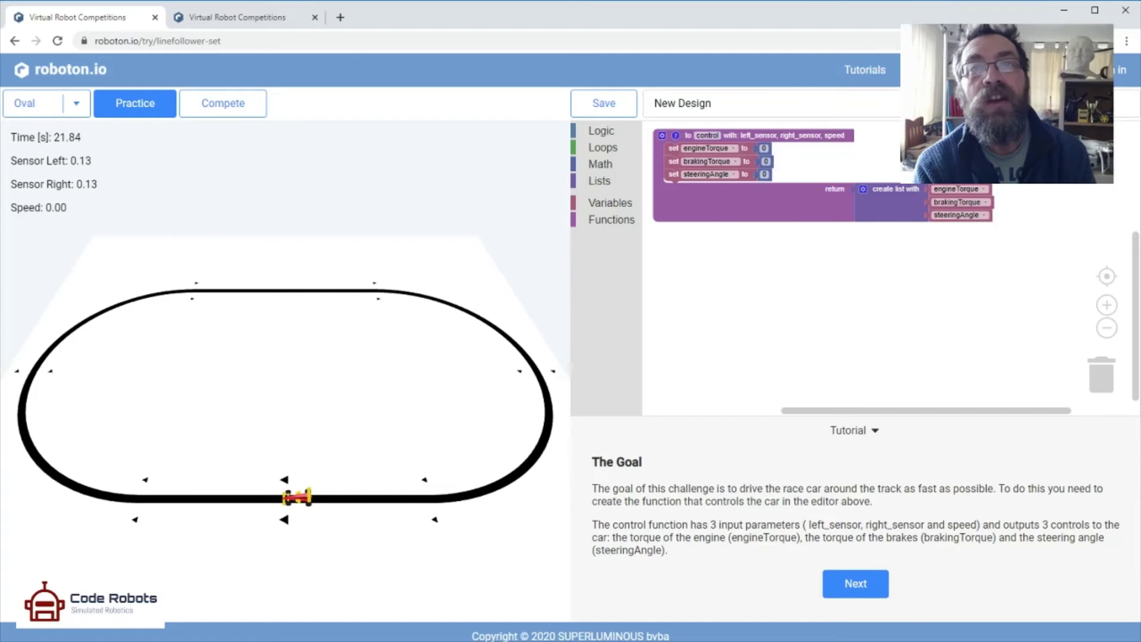
- Switch to the second browser tab showing the Roboton.io dashboard of saved designs
click(252, 24)
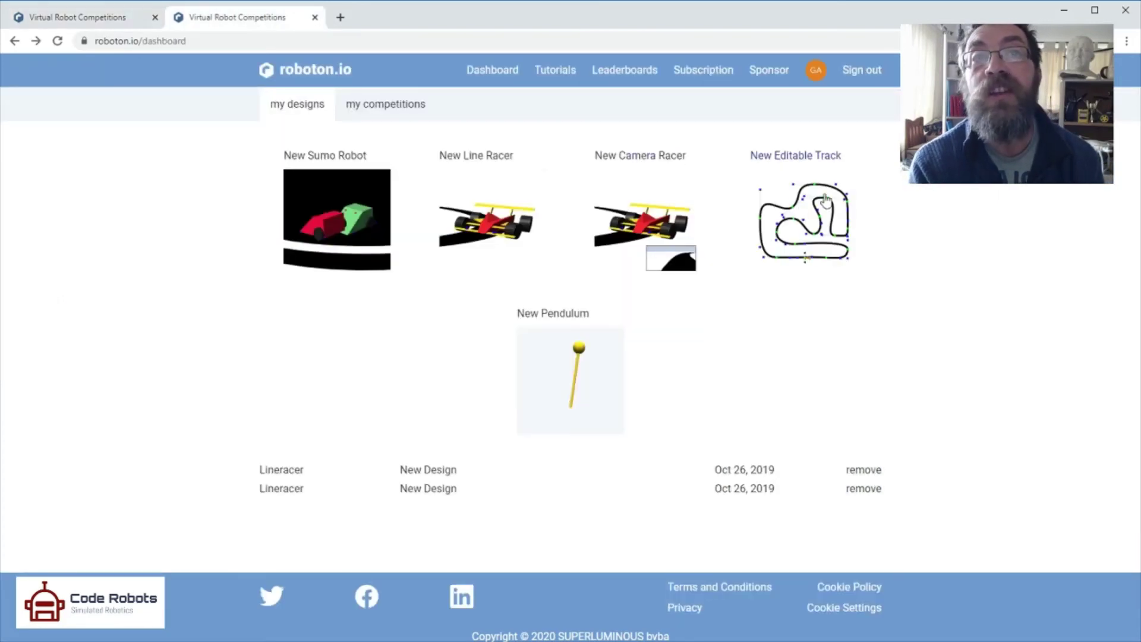